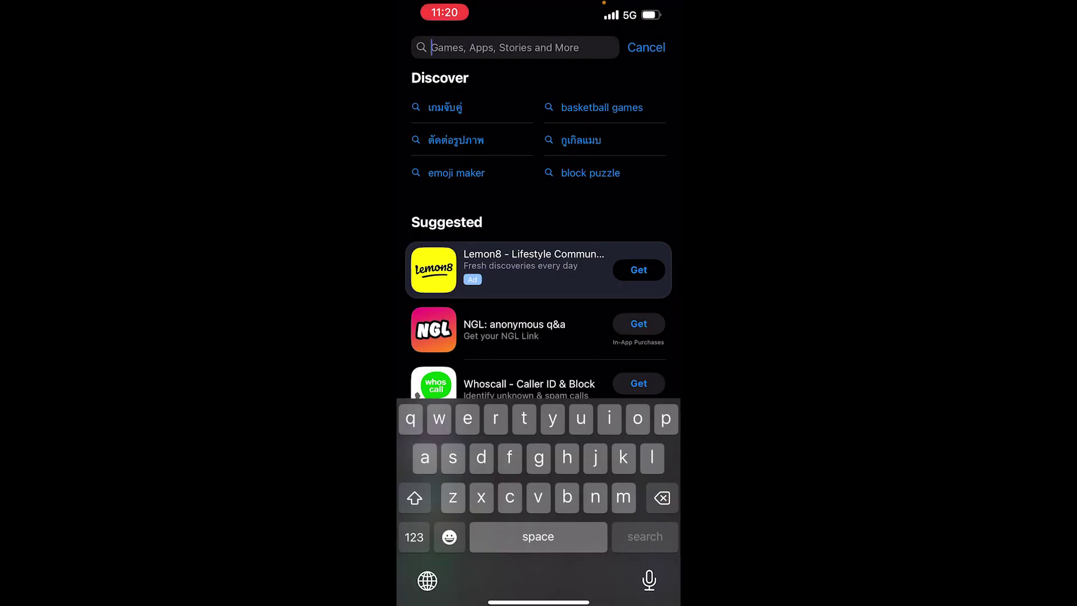
text(bing)
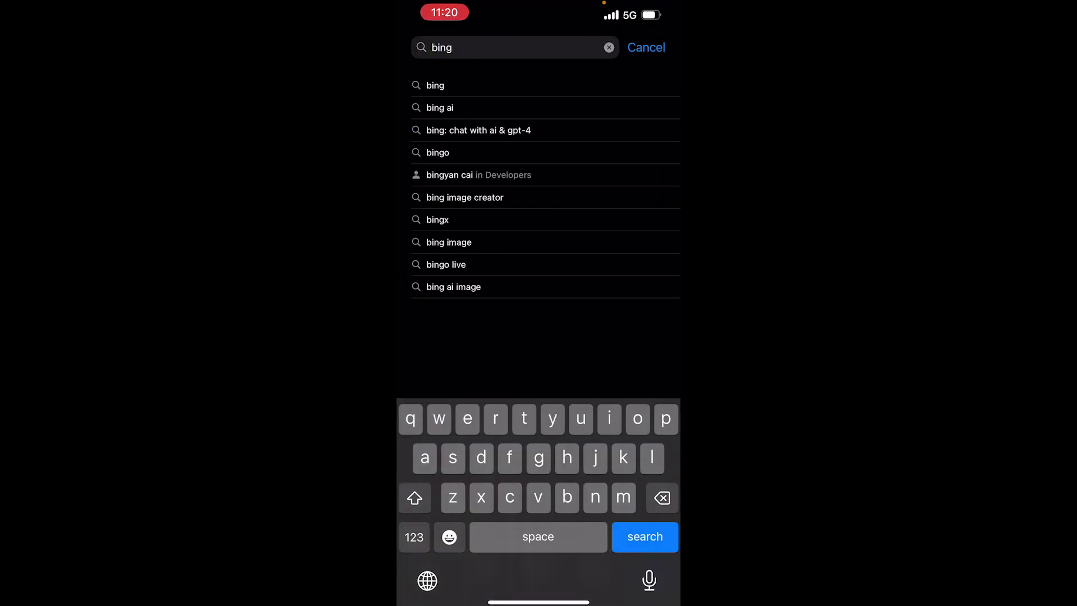
Search the App Store for 'bing' and launch Bing: Chat with AI & GPT-4.
key(Return)
scroll(539, 303, down, 2)
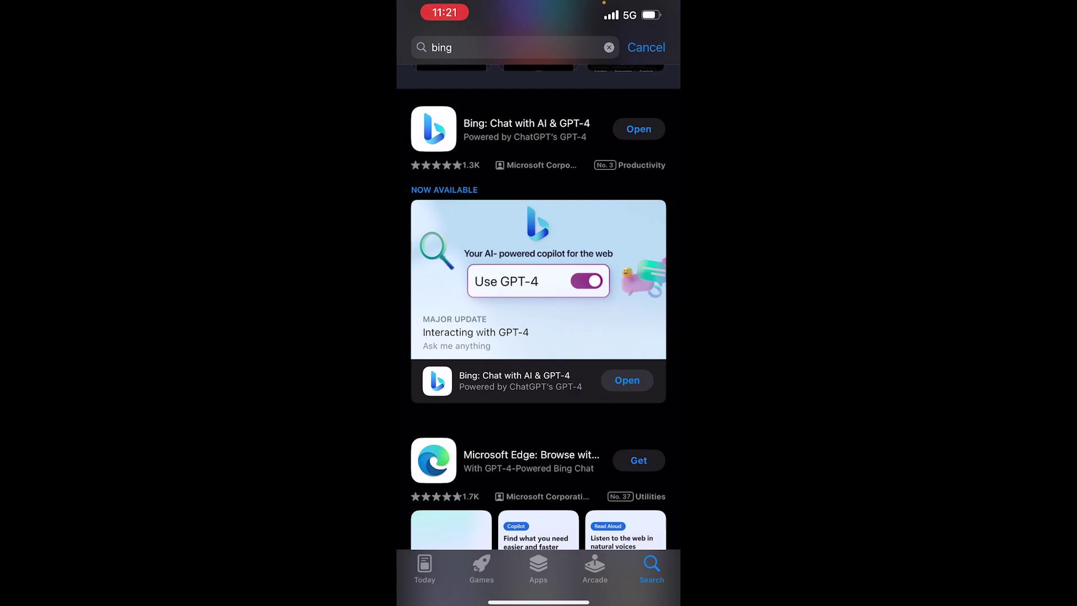
click(638, 129)
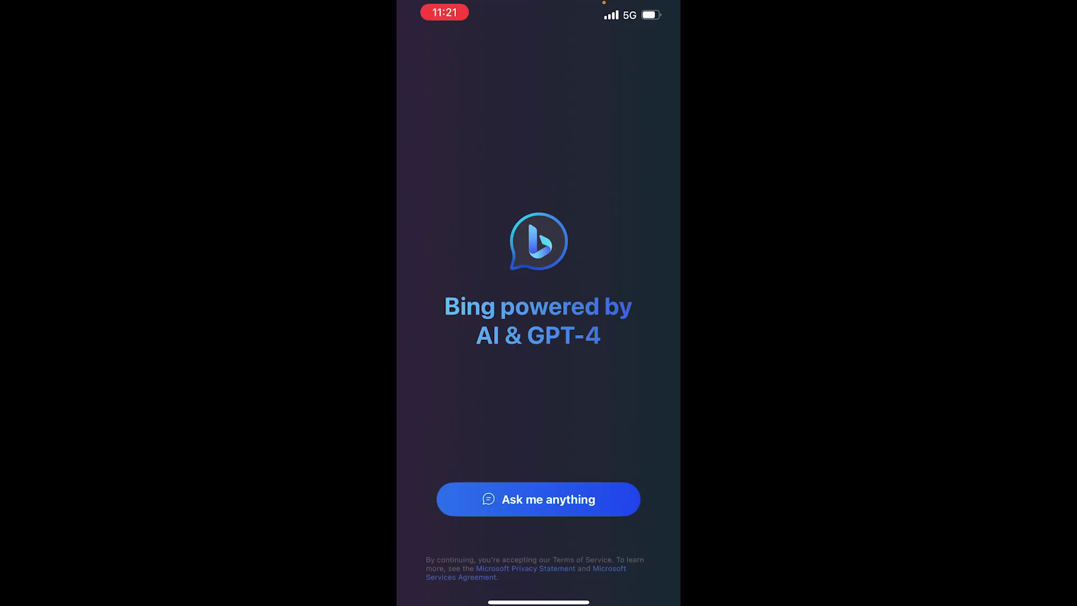
click(539, 499)
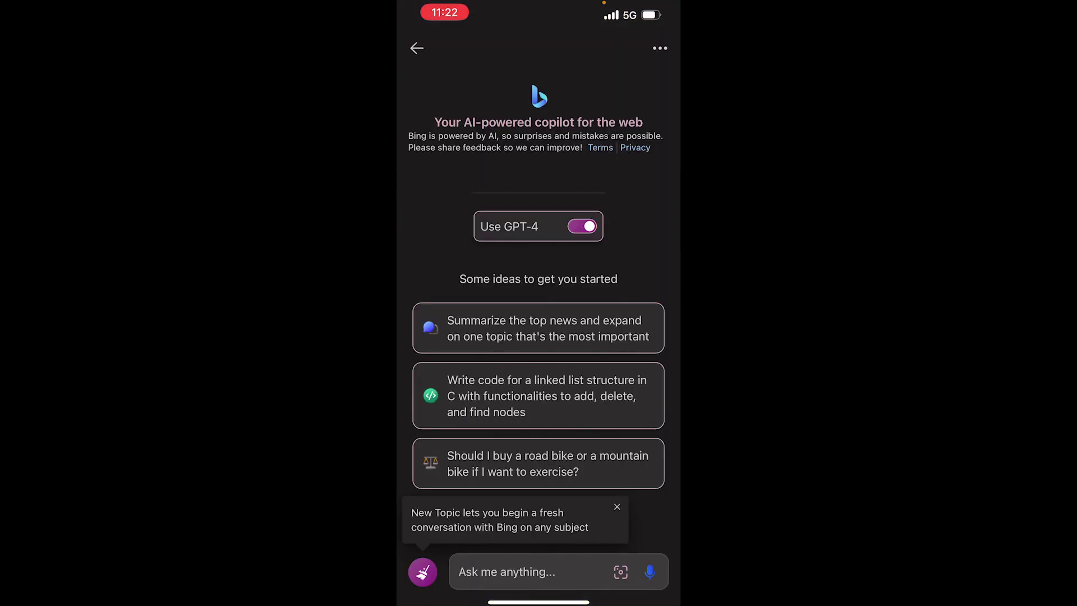
click(416, 48)
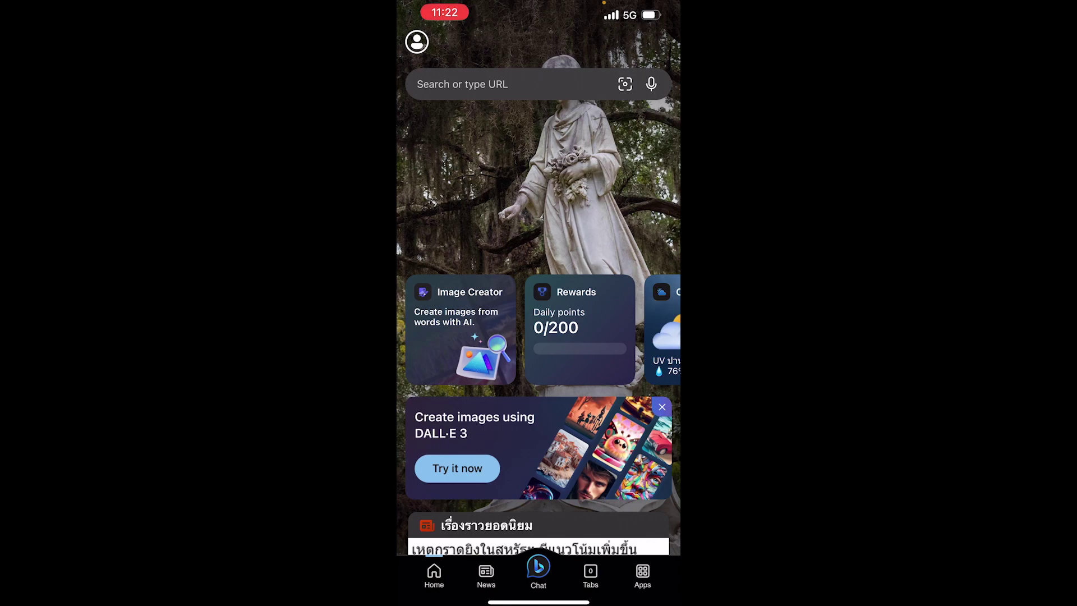
click(539, 570)
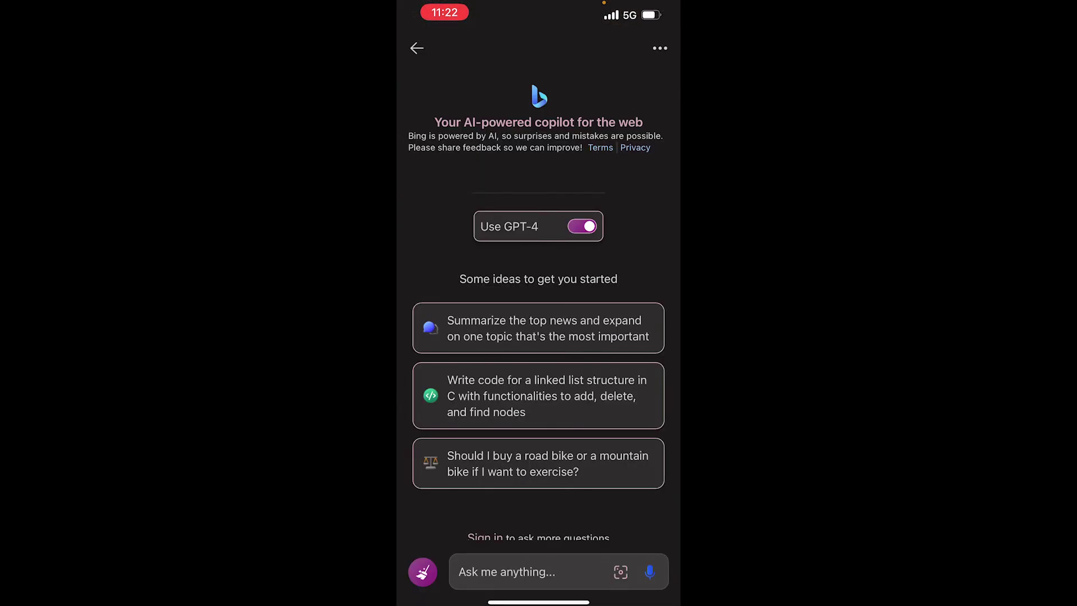
Ask Bing 'where is good to eat in phuket', fixing the misspelled place name.
click(506, 571)
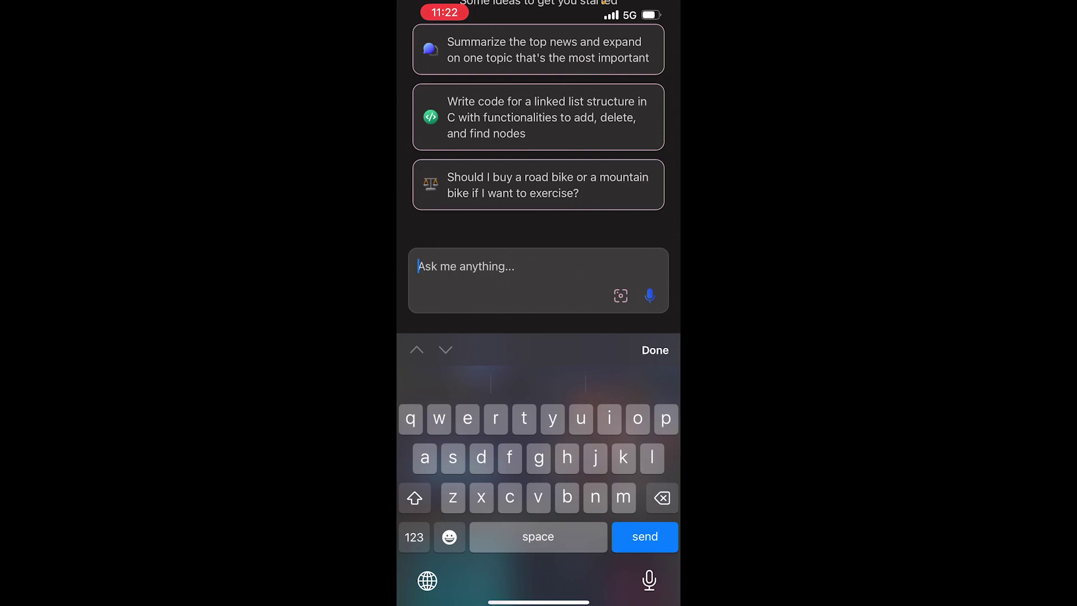
text(where is good)
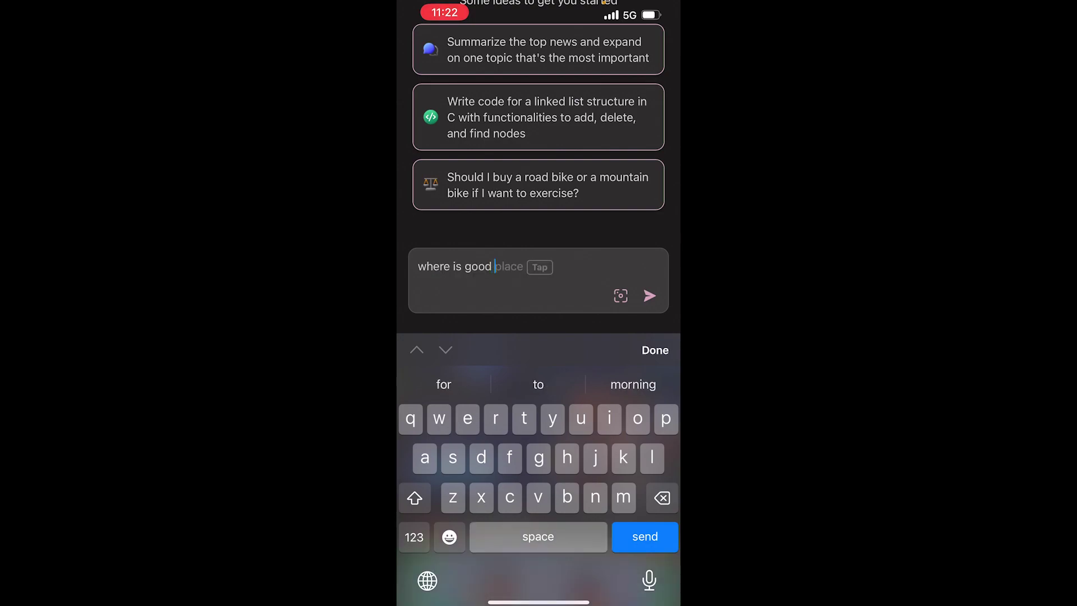
text( to eat in ohu)
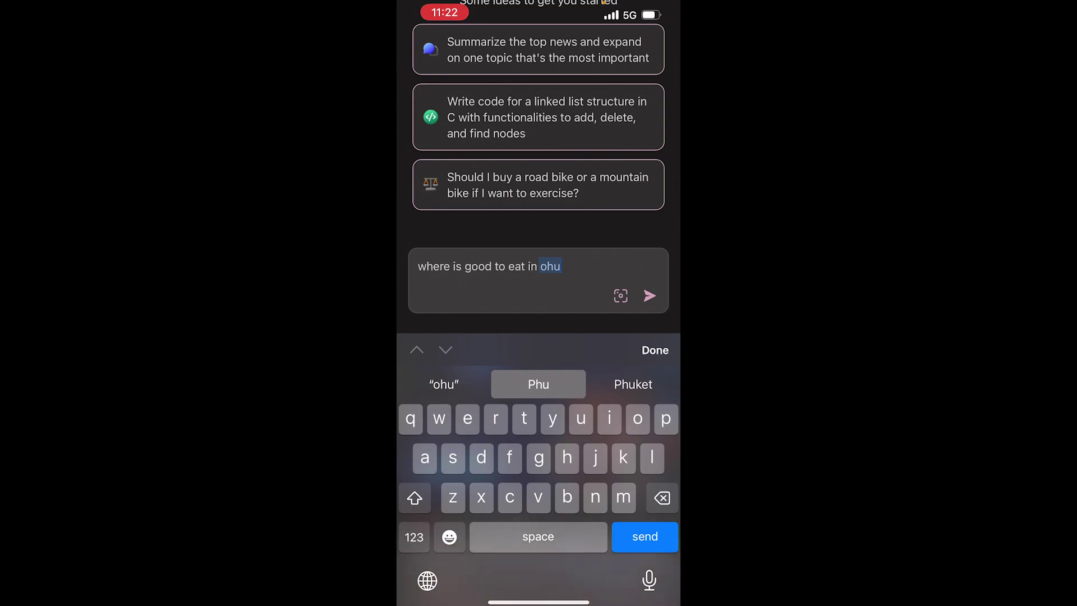
key(BackSpace)
key(BackSpace)
key(BackSpace)
key(BackSpace)
key(BackSpace)
key(BackSpace)
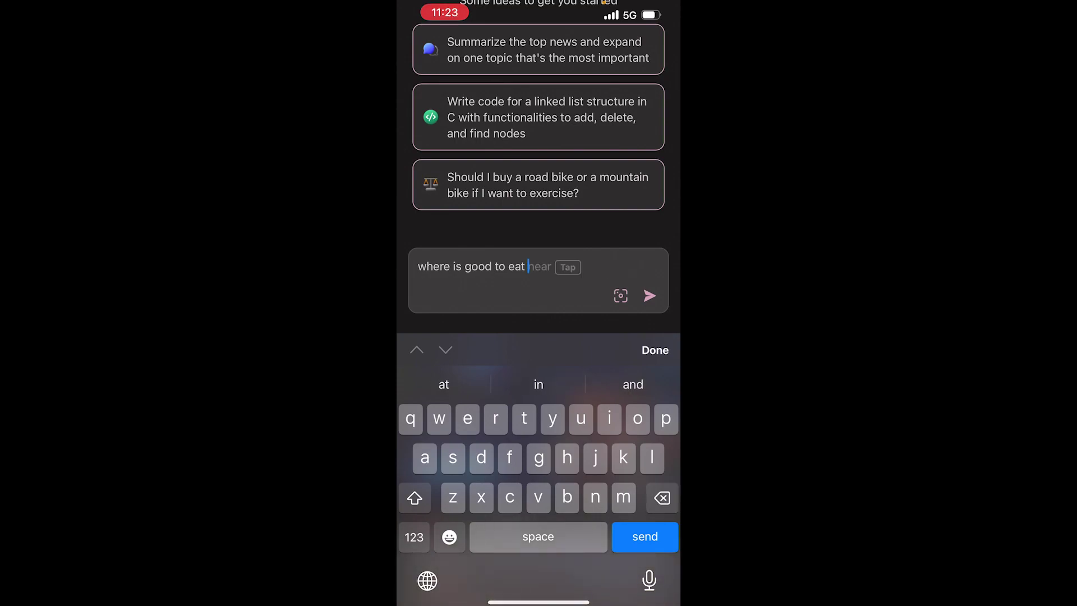
text(in phu)
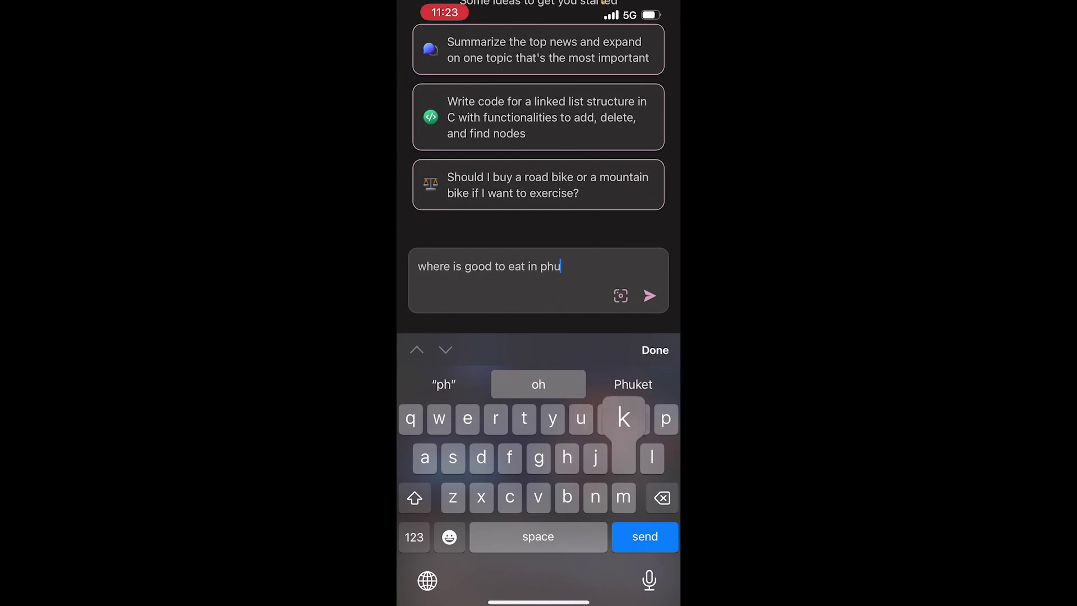
text(ket)
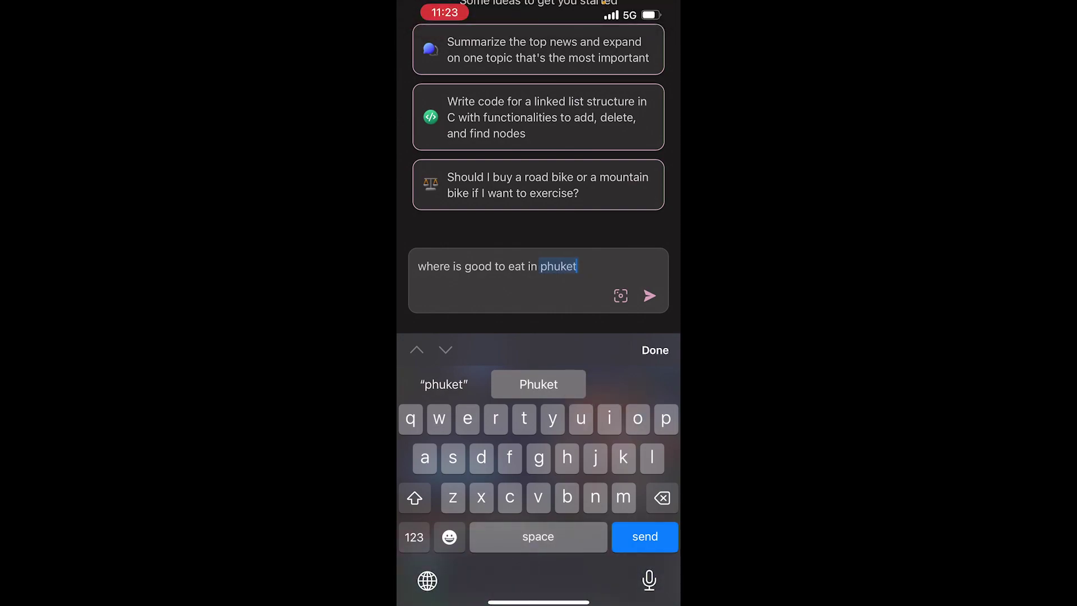
key(Return)
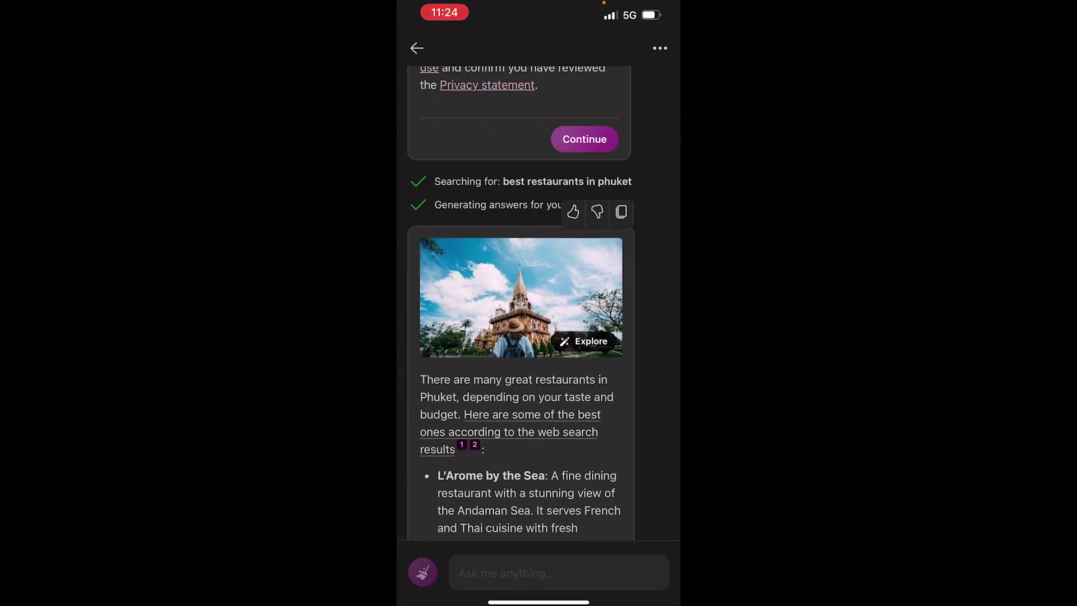
scroll(522, 303, down, 3)
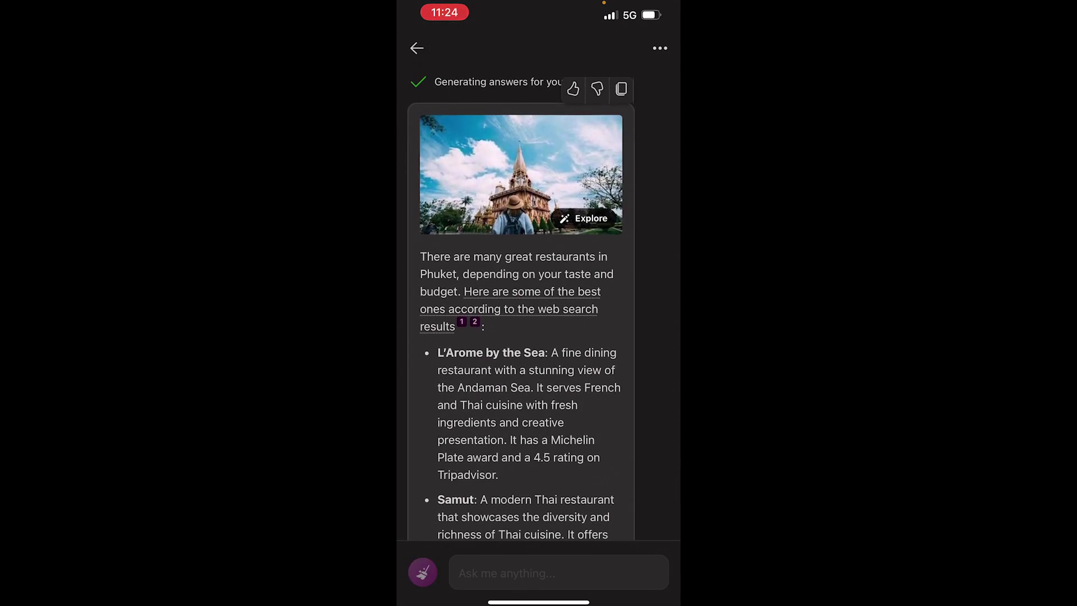
scroll(522, 303, down, 4)
scroll(522, 303, down, 5)
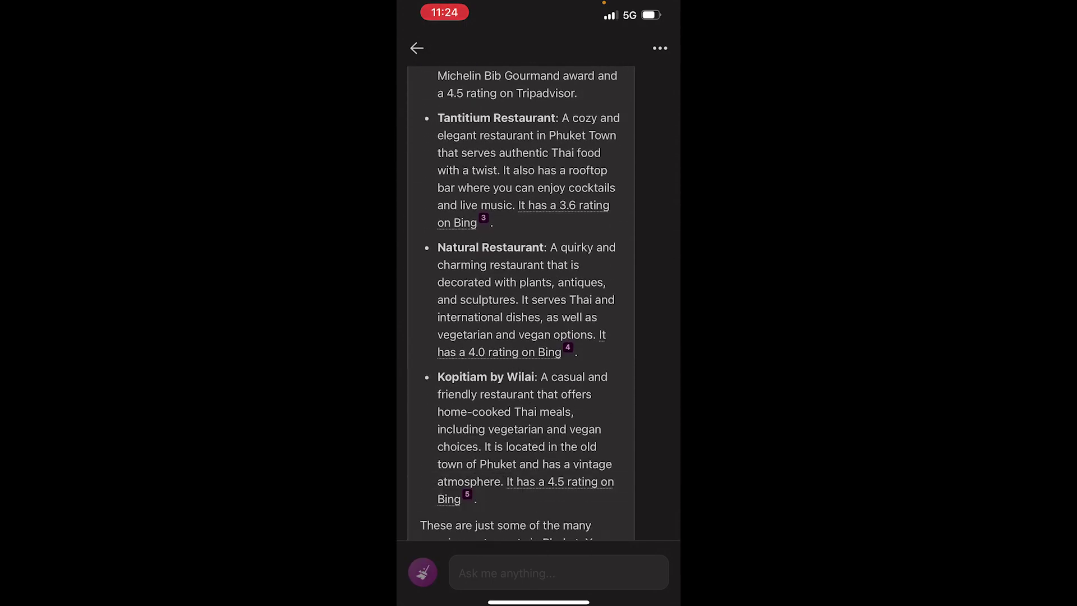
scroll(521, 303, down, 3)
scroll(523, 303, up, 10)
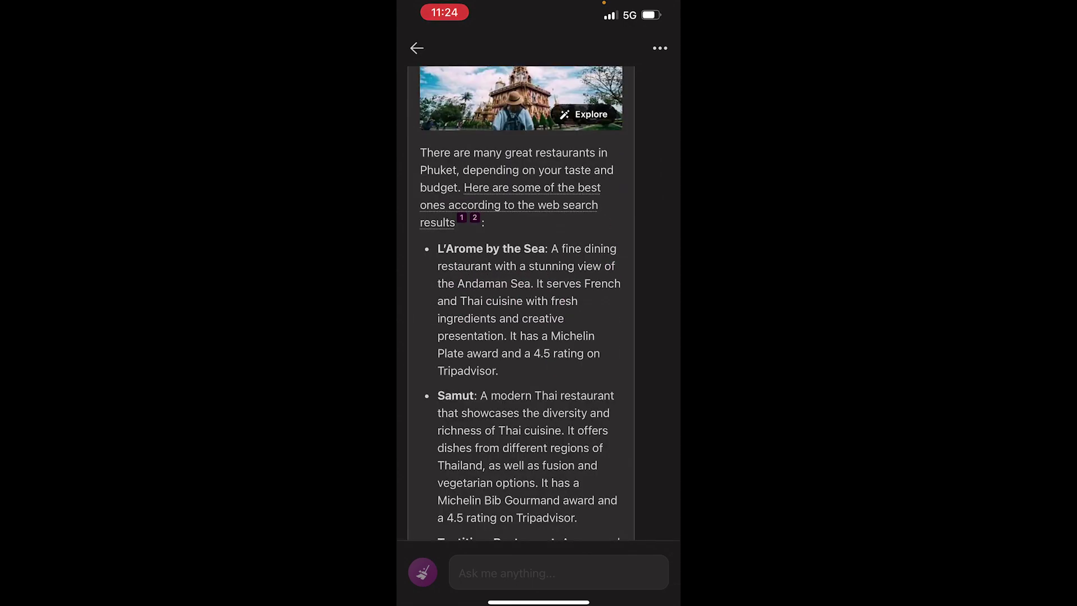